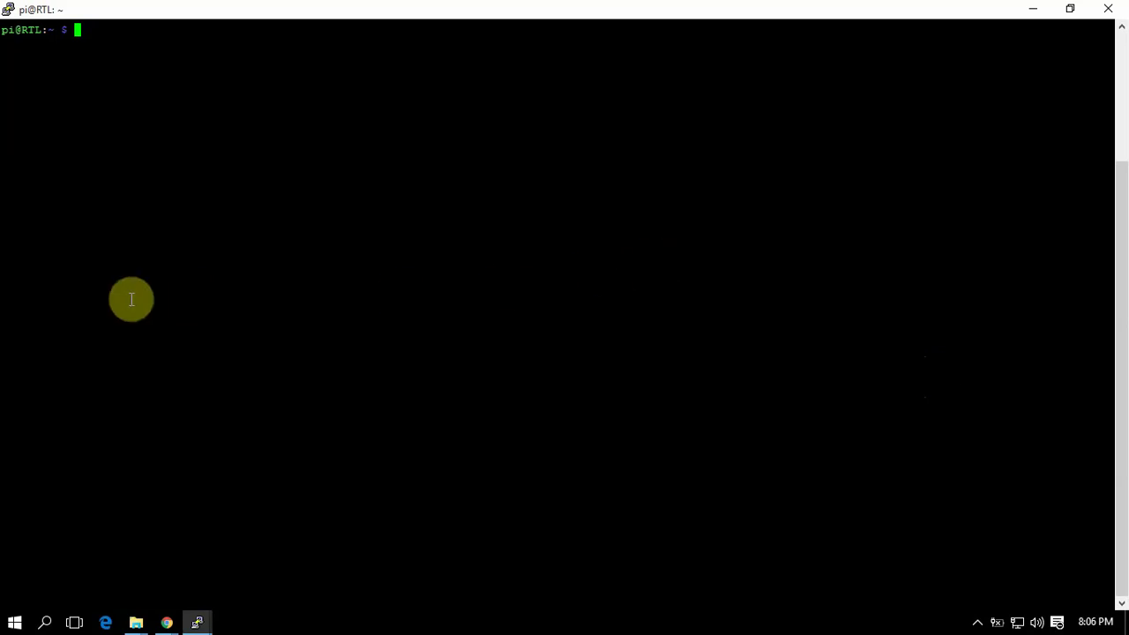
# Drag the Chrome window with the Pi-hole Admin Console over the PuTTY terminal
pyautogui.moveTo(0, 300)
pyautogui.mouseDown()
pyautogui.moveTo(849, 91)
pyautogui.moveTo(789, 94)
pyautogui.mouseUp()
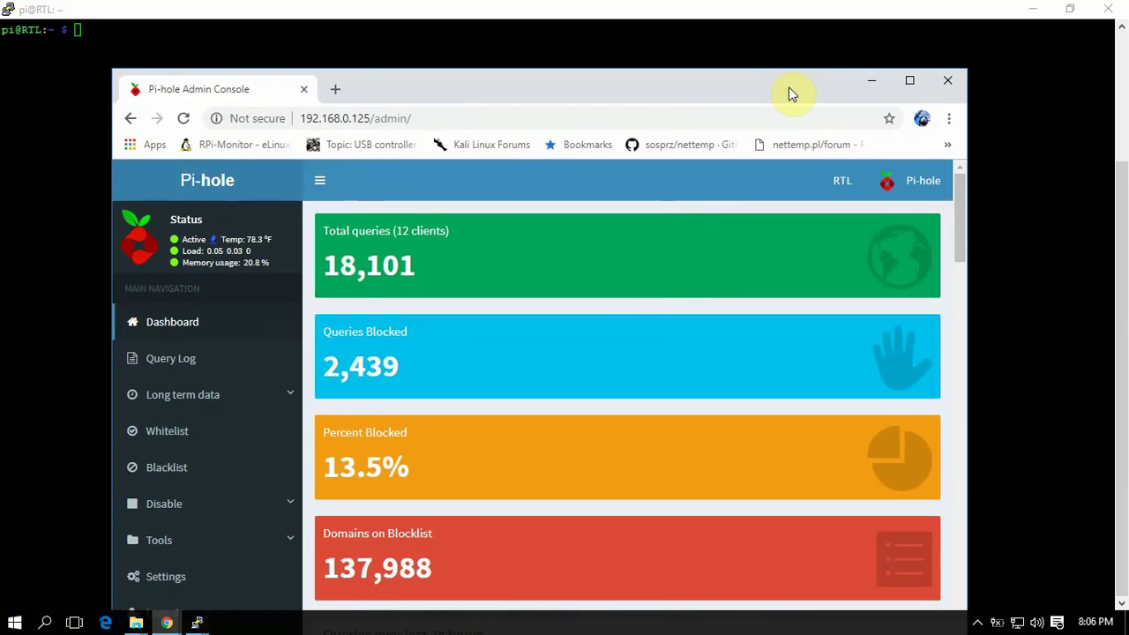
# Maximize the Pi-hole dashboard window, then bring up the PuTTY terminal thumbnails from the taskbar
pyautogui.click(910, 82)
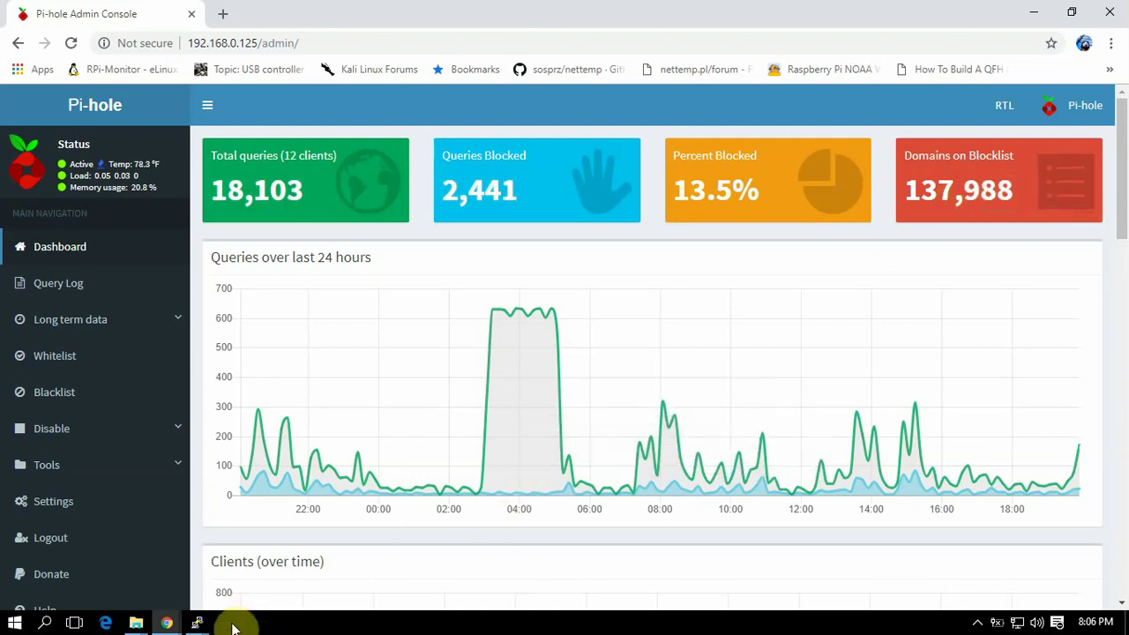
pyautogui.click(199, 623)
# Reopen /etc/cron.d/pihole in nano by rerunning the recalled sudo command
pyautogui.click(292, 575)
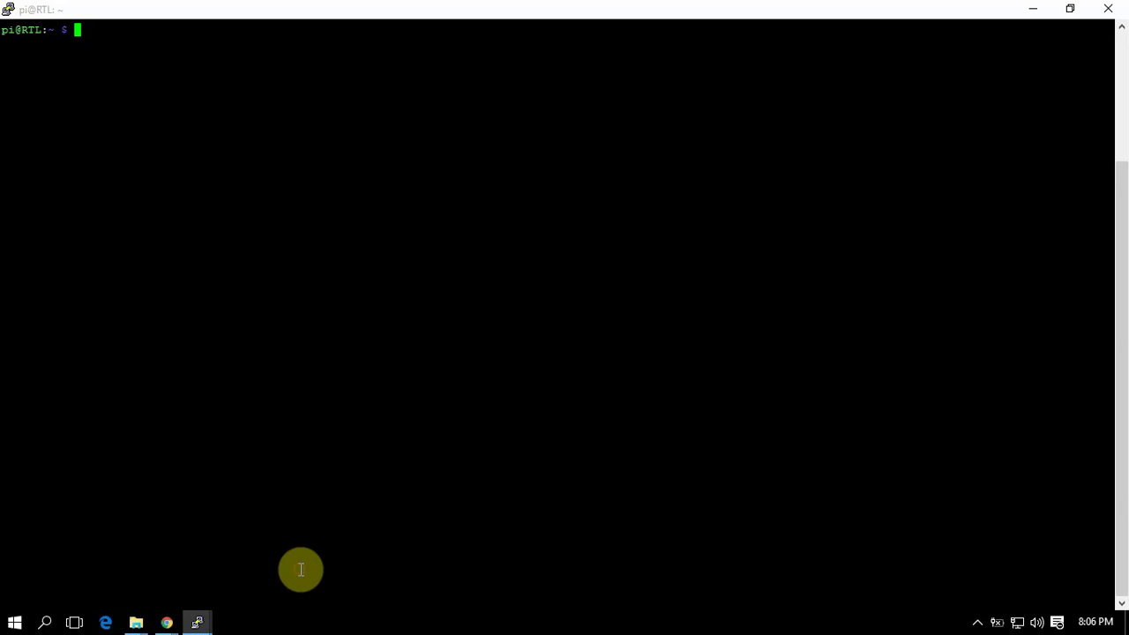
pyautogui.press('Up')
pyautogui.press('Up')
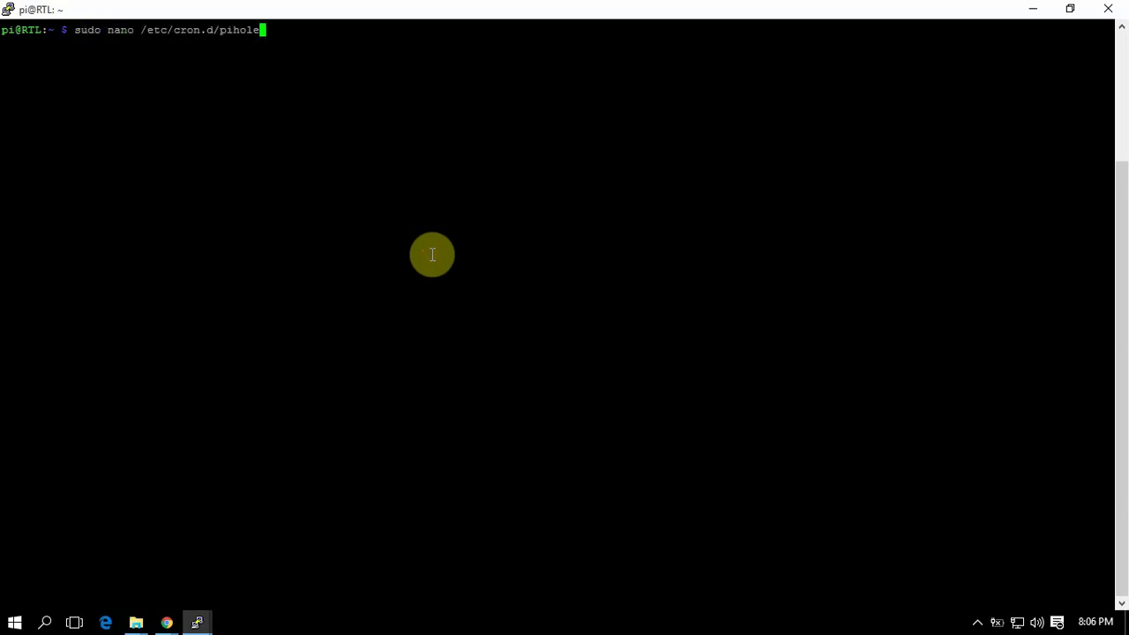
pyautogui.press('Return')
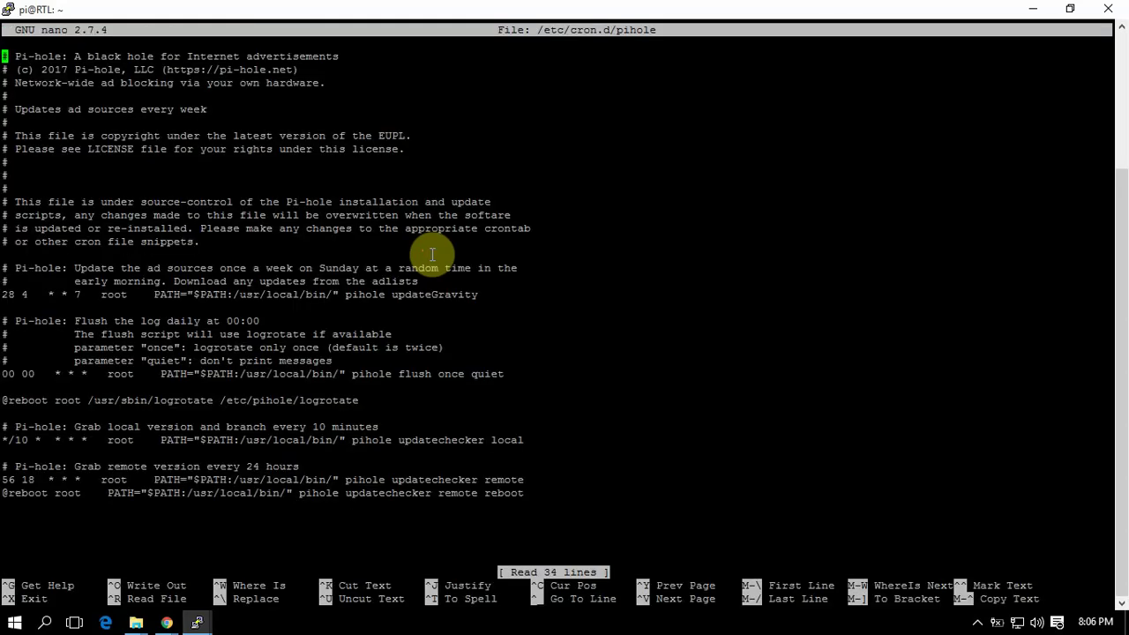
# Change the updateGravity line's day-of-week field from 7 to * (28 4 * * *)
pyautogui.press('Down')
pyautogui.press('Down')
pyautogui.press('Down')
pyautogui.press('Down')
pyautogui.press('Down')
pyautogui.press('Down')
pyautogui.press('Down')
pyautogui.press('Down')
pyautogui.press('Down')
pyautogui.press('Down')
pyautogui.press('Down')
pyautogui.press('Down')
pyautogui.press('Down')
pyautogui.press('Down')
pyautogui.press('Down')
pyautogui.press('Down')
pyautogui.press('Down')
pyautogui.press('Down')
pyautogui.press('Right')
pyautogui.press('Right')
pyautogui.press('Right')
pyautogui.press('Right')
pyautogui.press('Right')
pyautogui.press('Right')
pyautogui.press('Right')
pyautogui.press('Right')
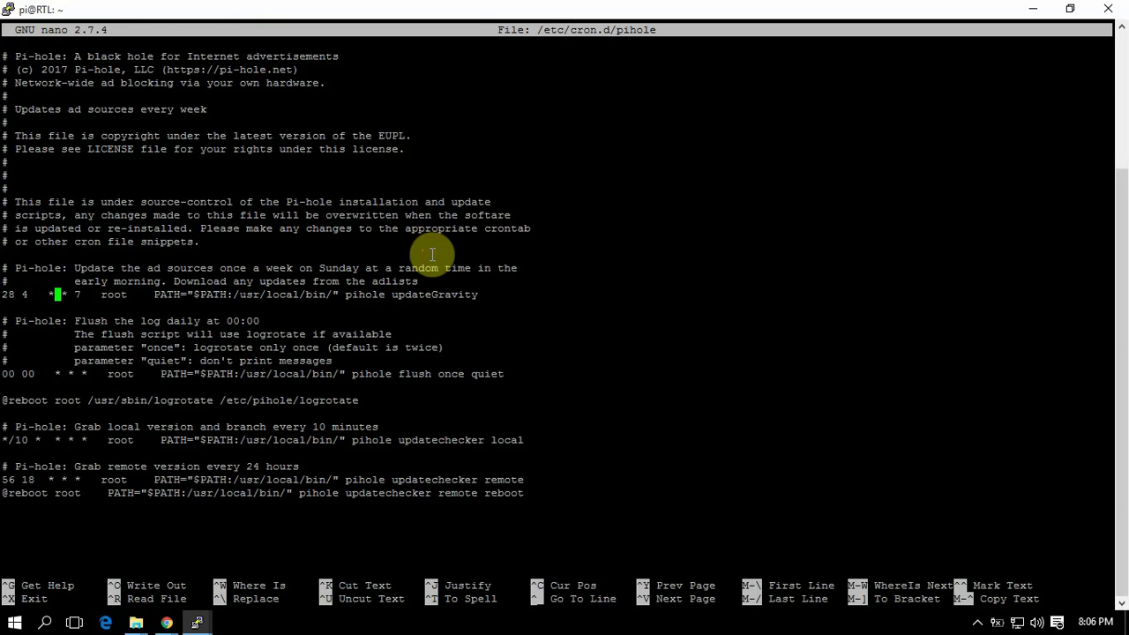
pyautogui.press('Right')
pyautogui.press('Right')
pyautogui.press('Right')
pyautogui.press('Right')
pyautogui.press('Delete')
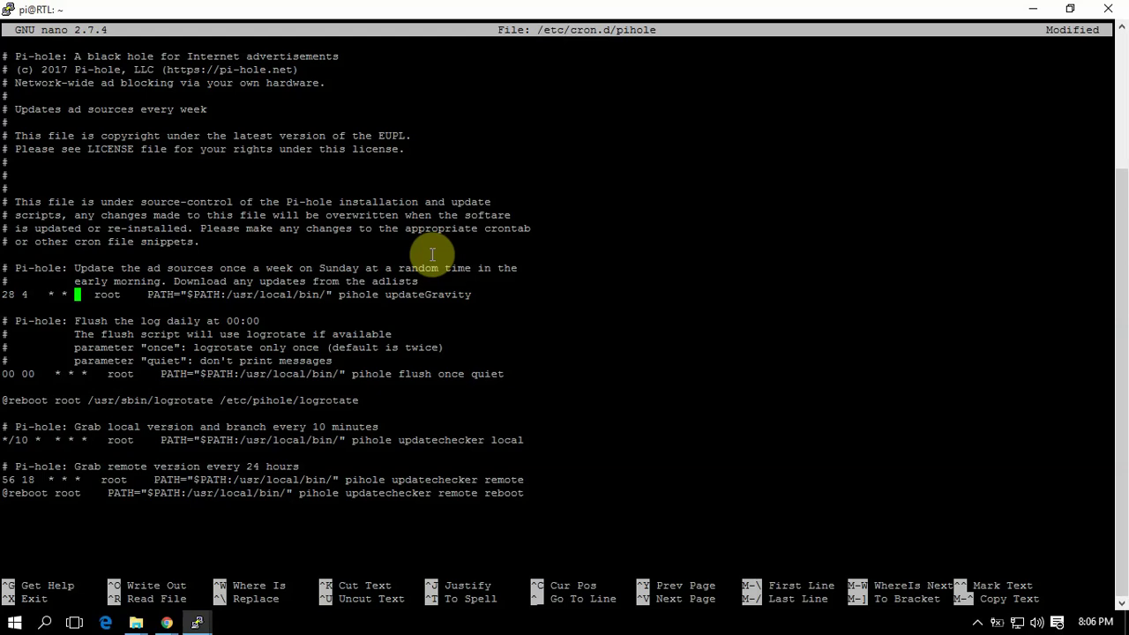
pyautogui.write('*')
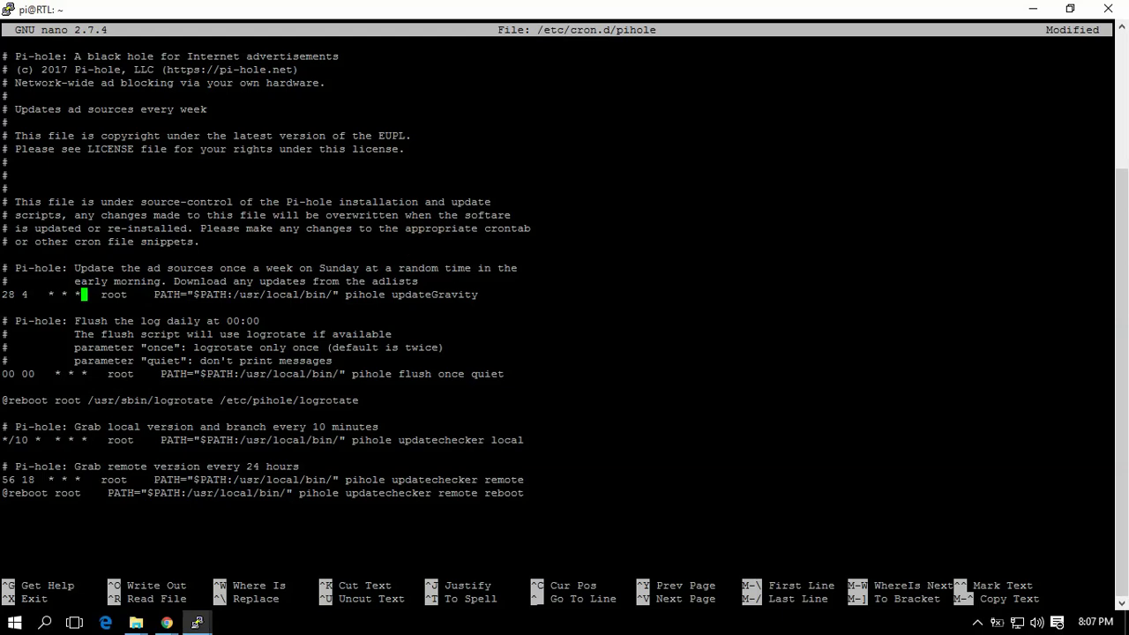
# Save the edited cron file under its existing name and exit nano
pyautogui.hotkey('alt', 'Tab')
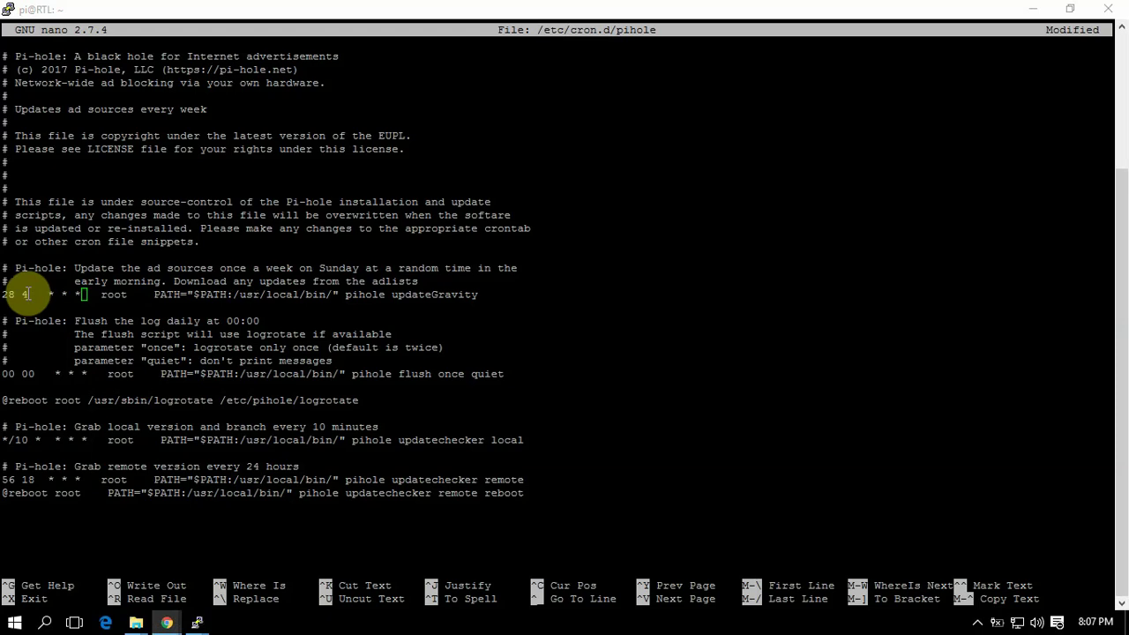
pyautogui.click(27, 294)
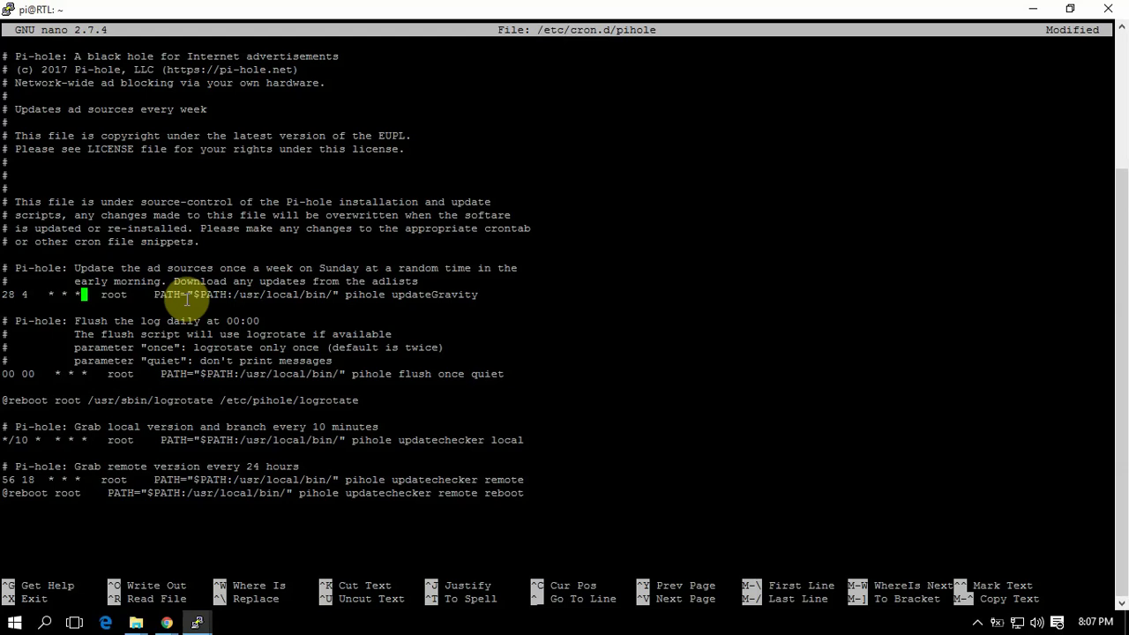
pyautogui.hotkey('ctrl', 'x')
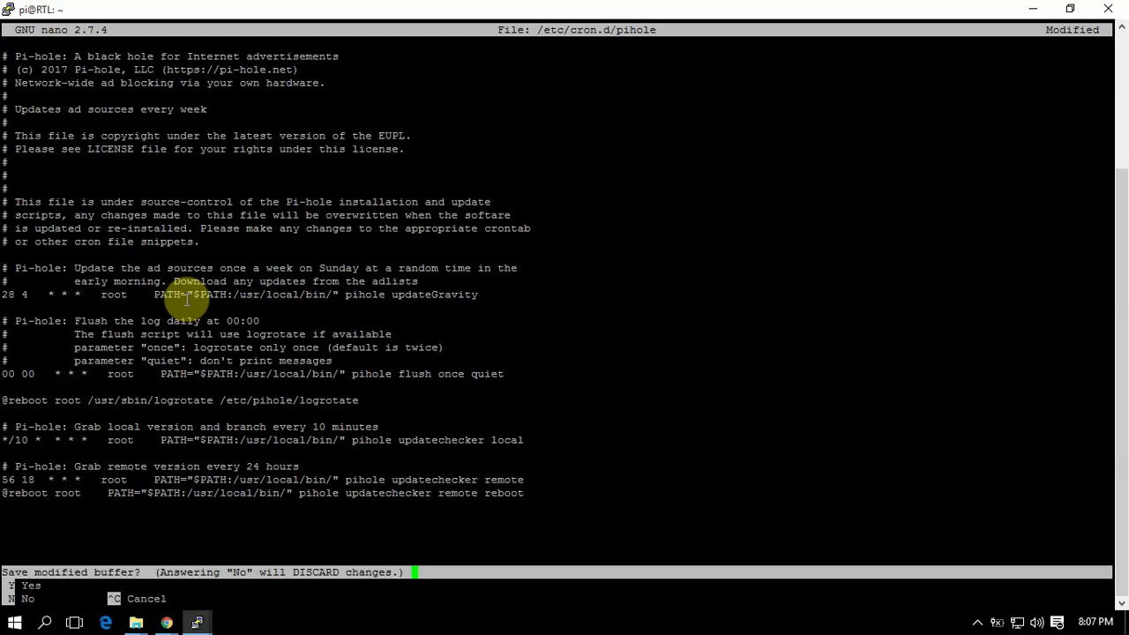
pyautogui.press('y')
pyautogui.press('Return')
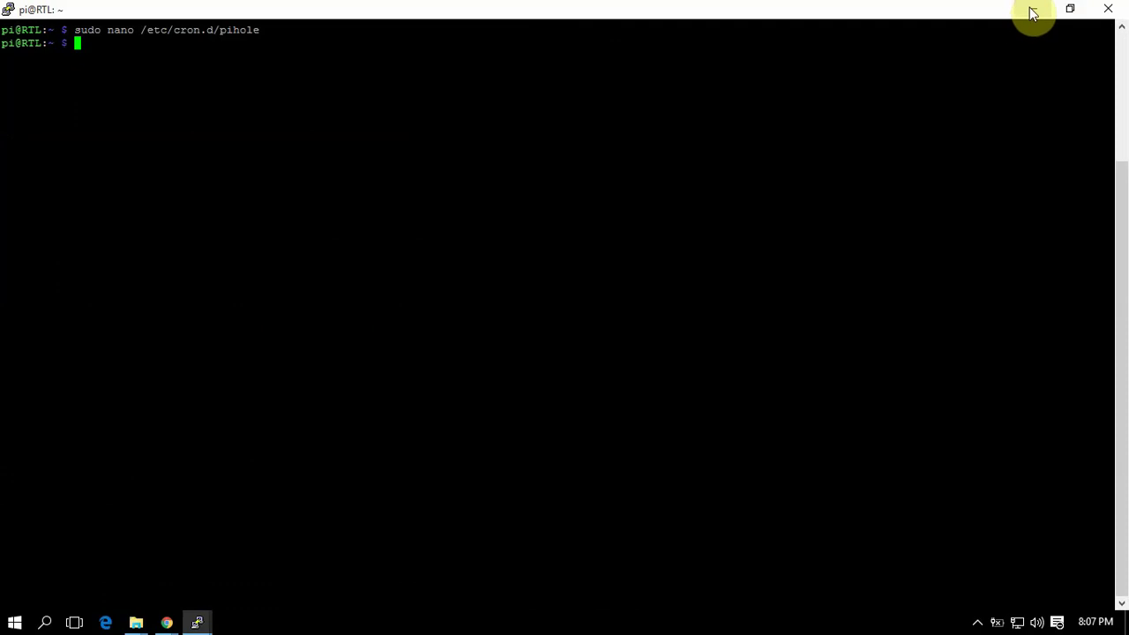
pyautogui.moveTo(166, 623)
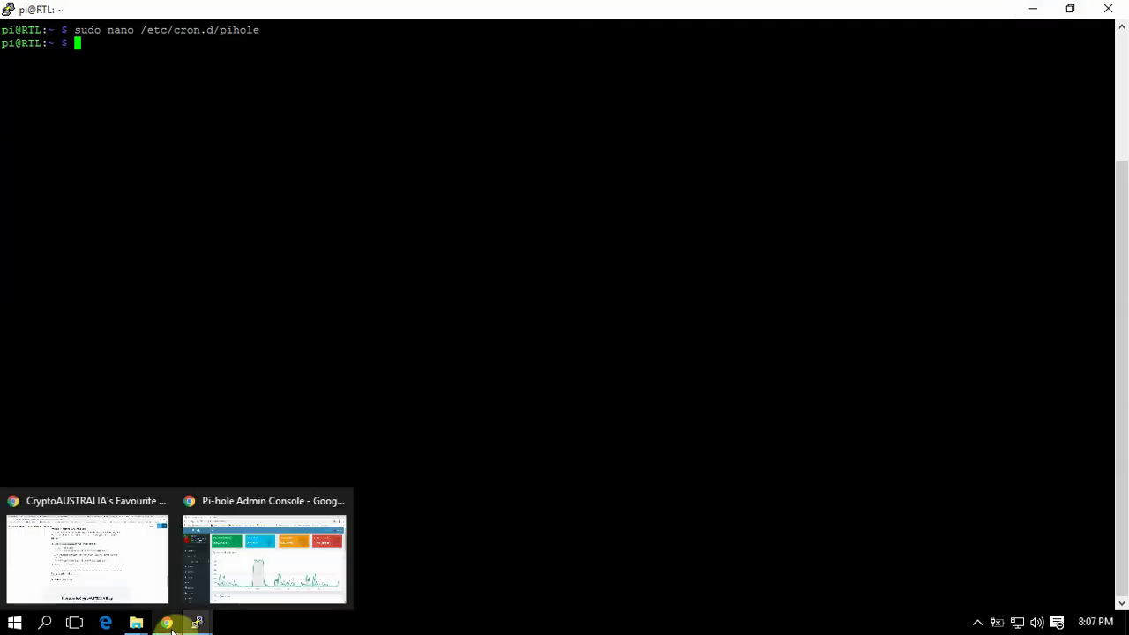
# In Chrome, go to Settings > Blocklists and scroll through the seven gravity lists
pyautogui.click(240, 587)
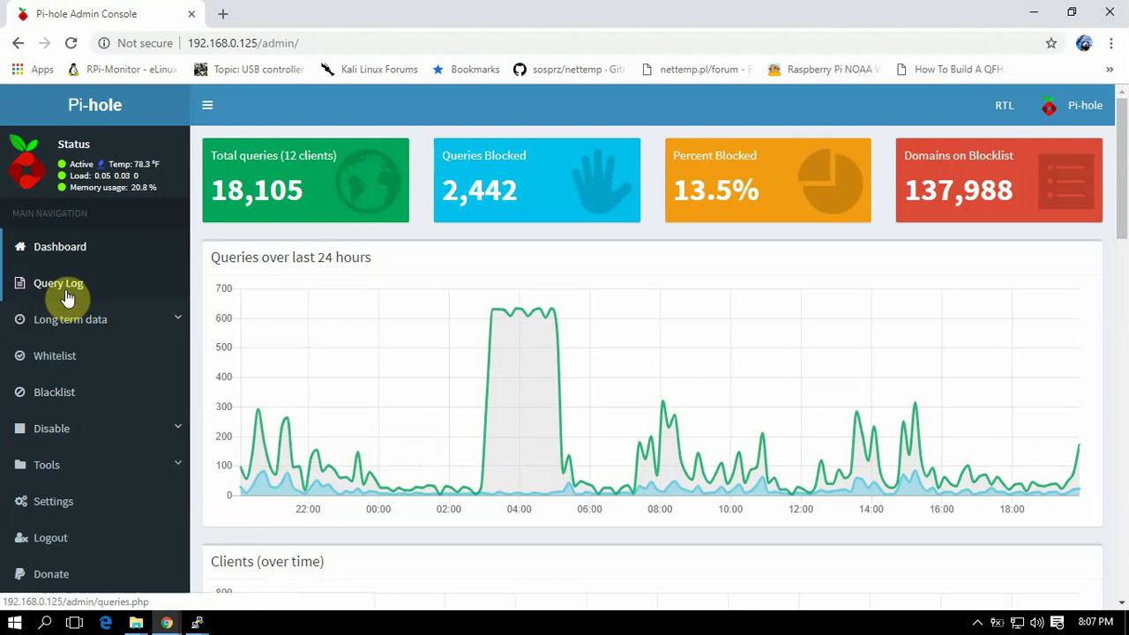
pyautogui.click(57, 505)
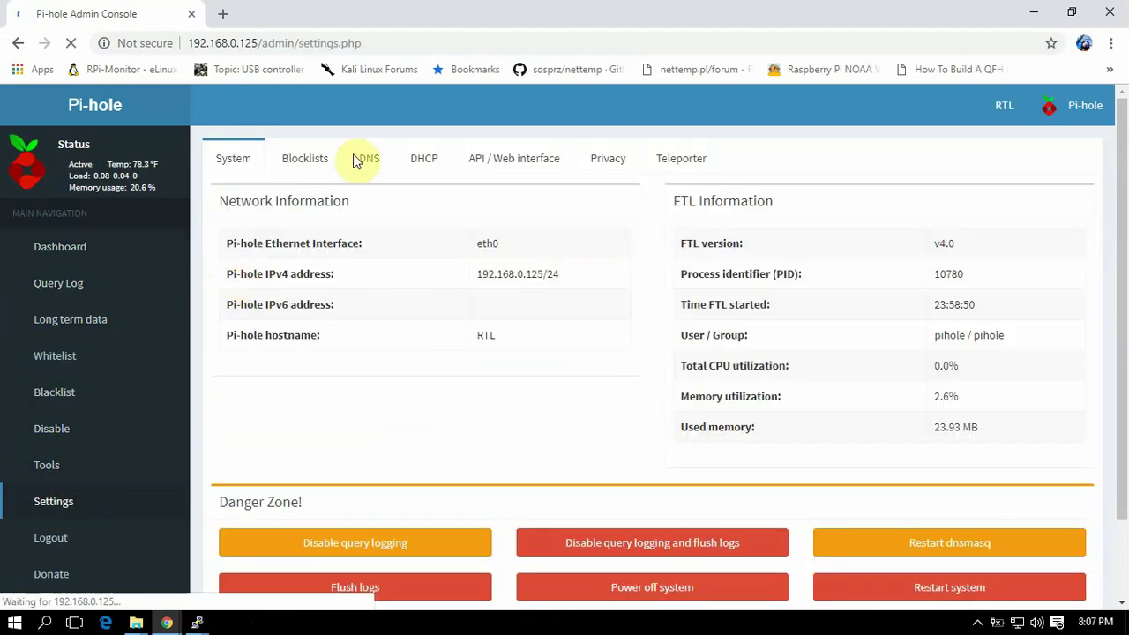
pyautogui.click(306, 158)
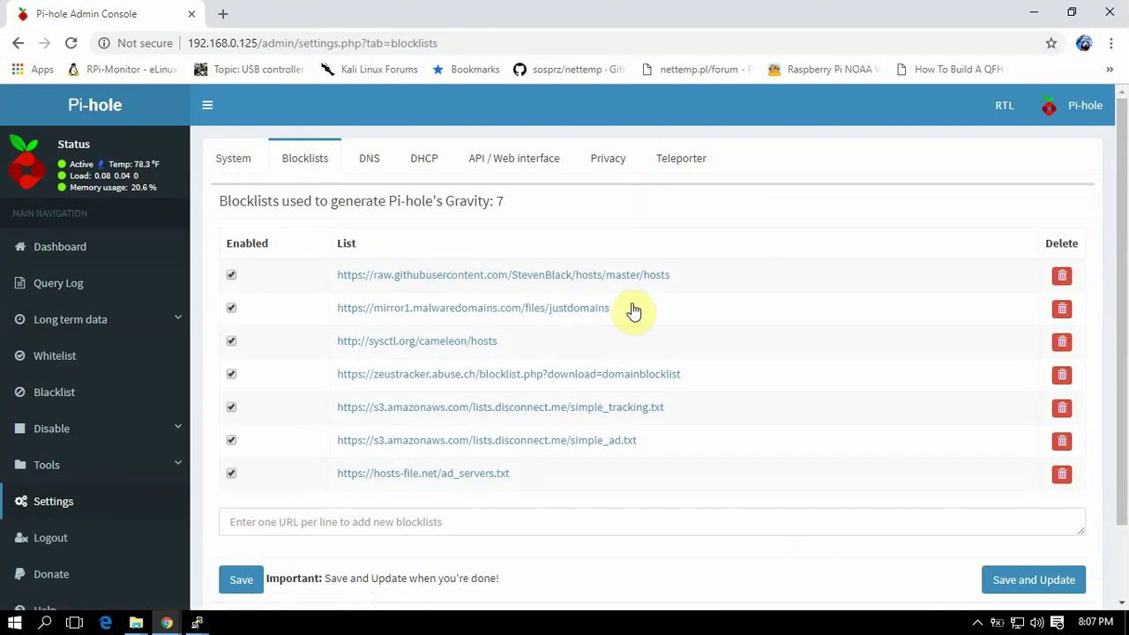
pyautogui.scroll(-1, 635, 309)
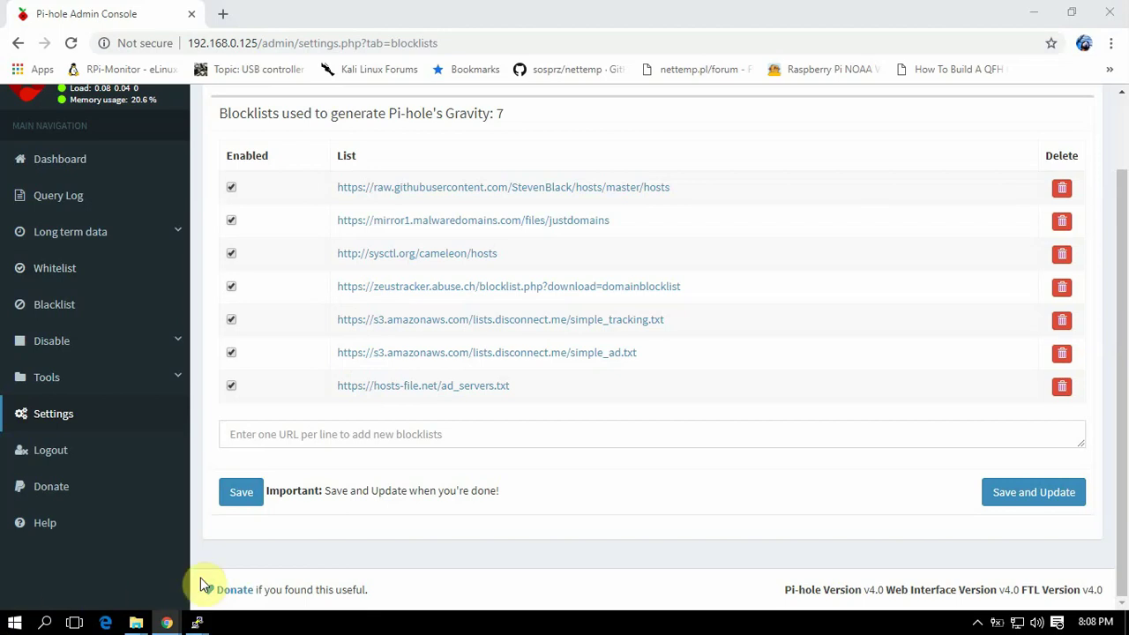
# Paste the v.firebog.net AdguardDNS.txt URL as a new blocklist, then Save and Update gravity
pyautogui.click(325, 434)
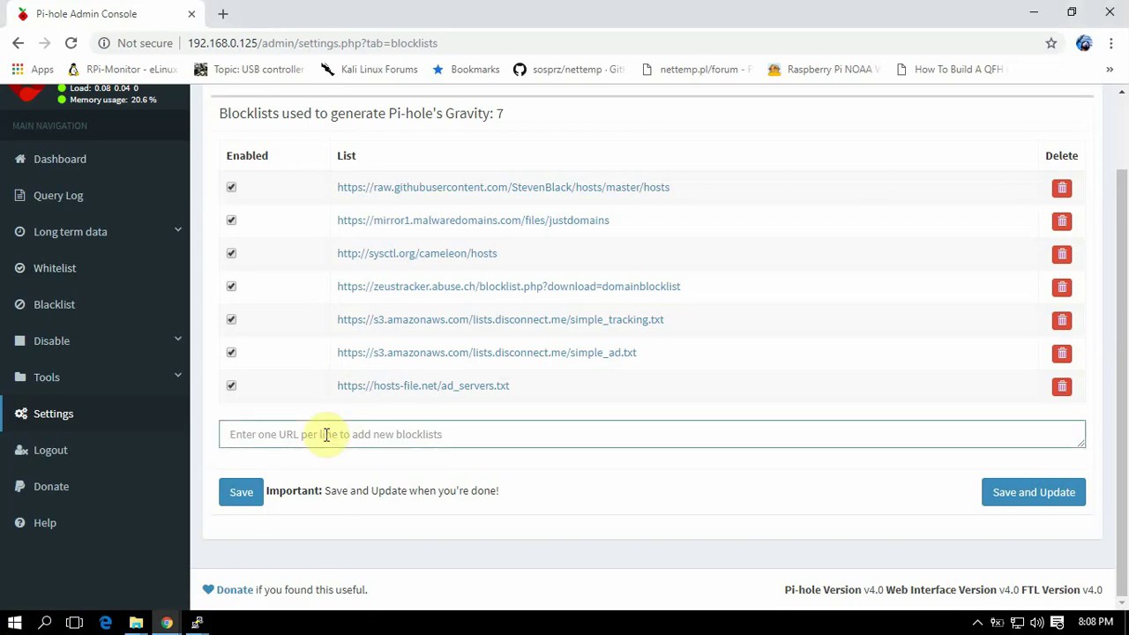
pyautogui.hotkey('ctrl', 'v')
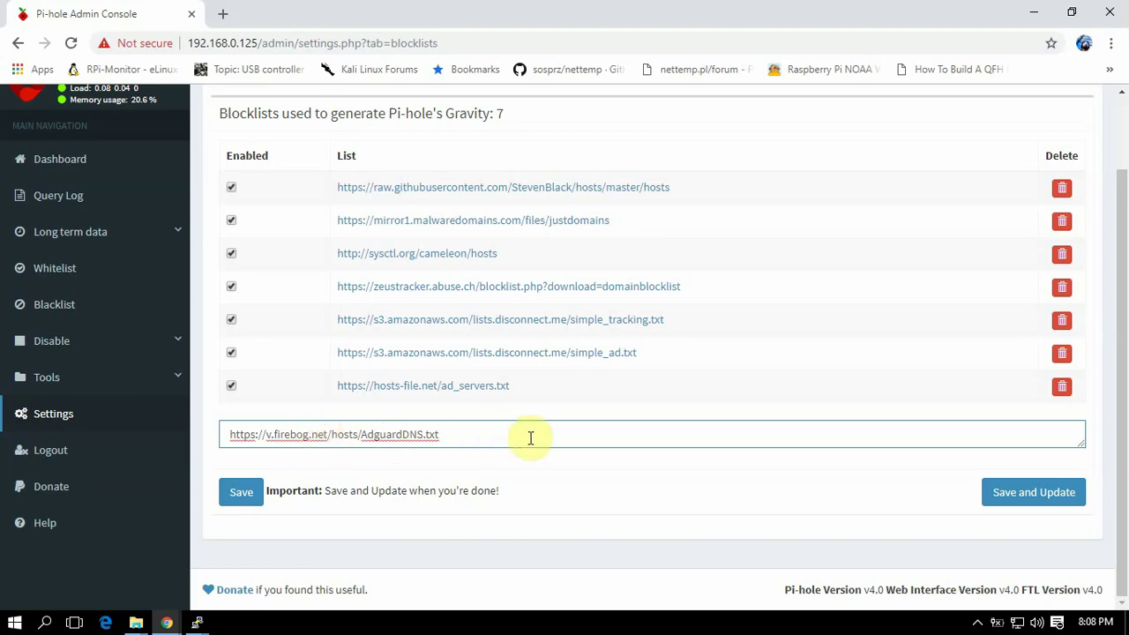
pyautogui.click(1003, 491)
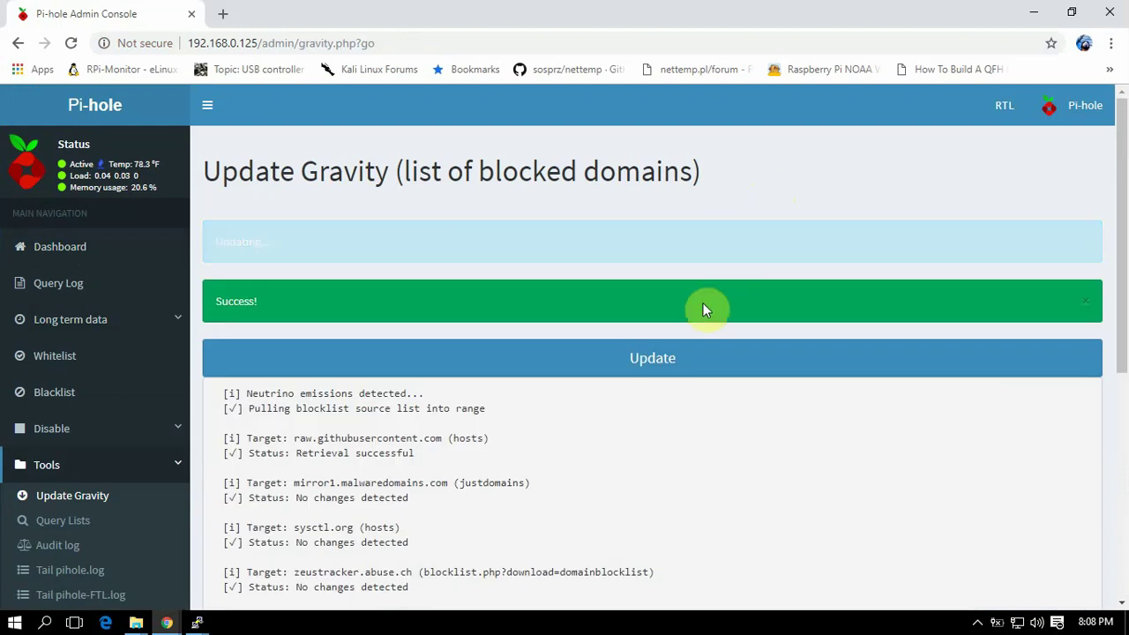
# Scroll through the gravity update log, then go to the dashboard showing 158,310 blocked domains
pyautogui.scroll(-3, 706, 310)
pyautogui.scroll(-1, 706, 310)
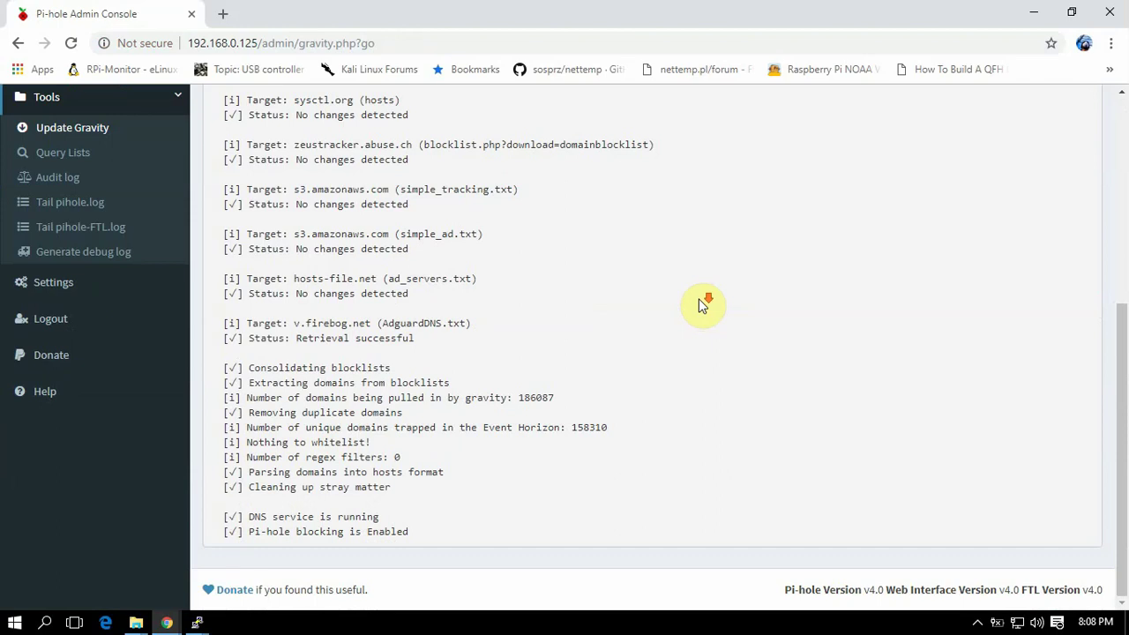
pyautogui.scroll(2, 703, 304)
pyautogui.scroll(2, 703, 305)
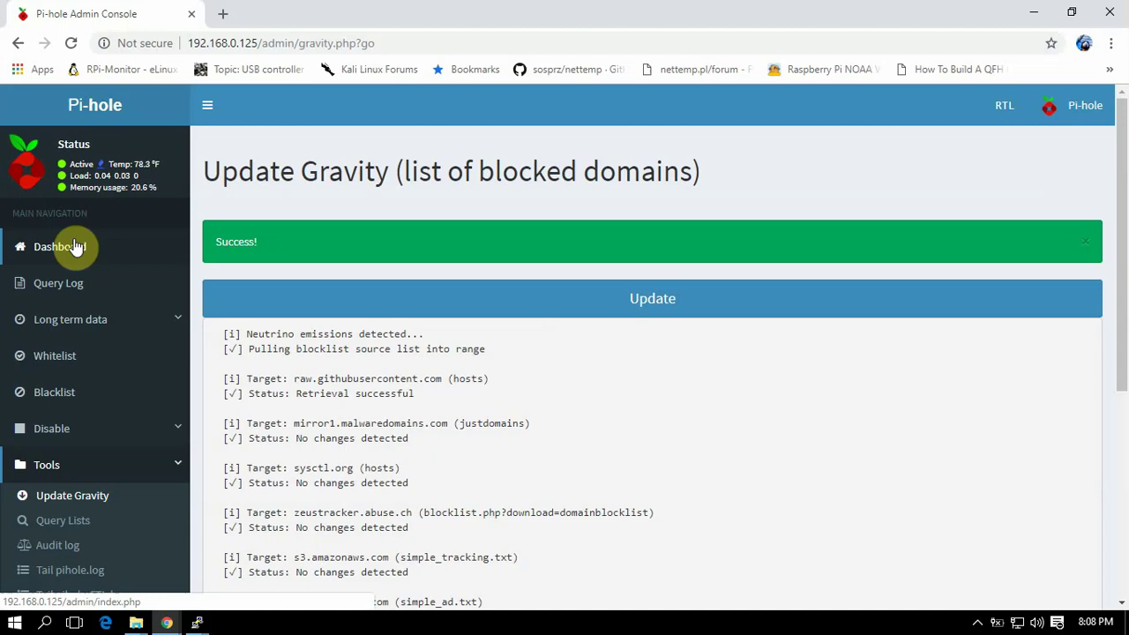
pyautogui.click(78, 247)
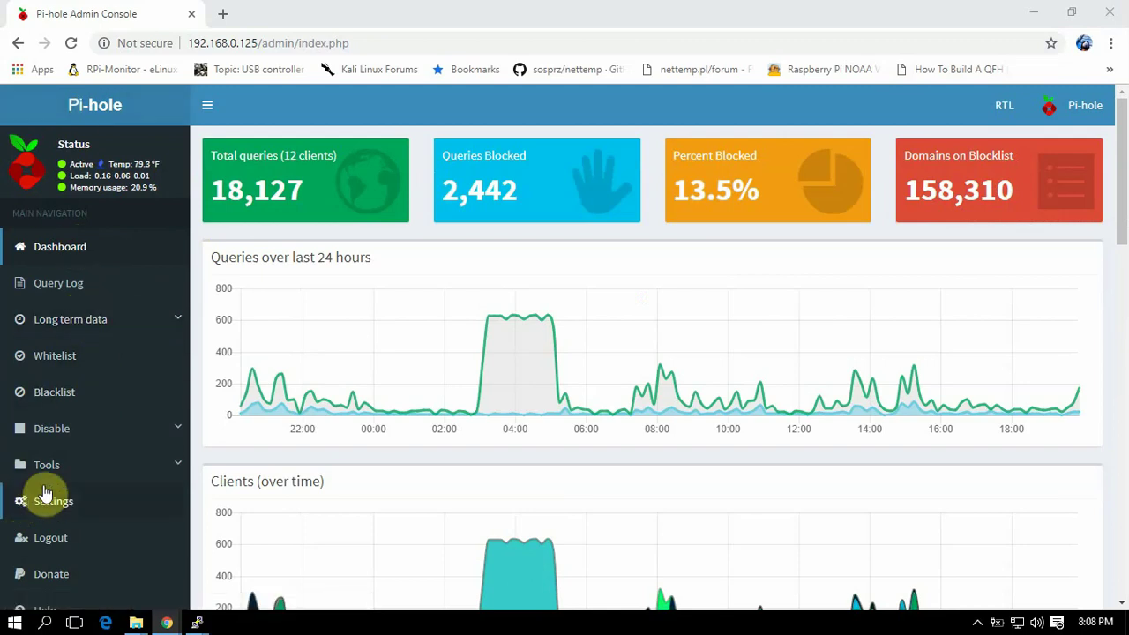
pyautogui.click(68, 501)
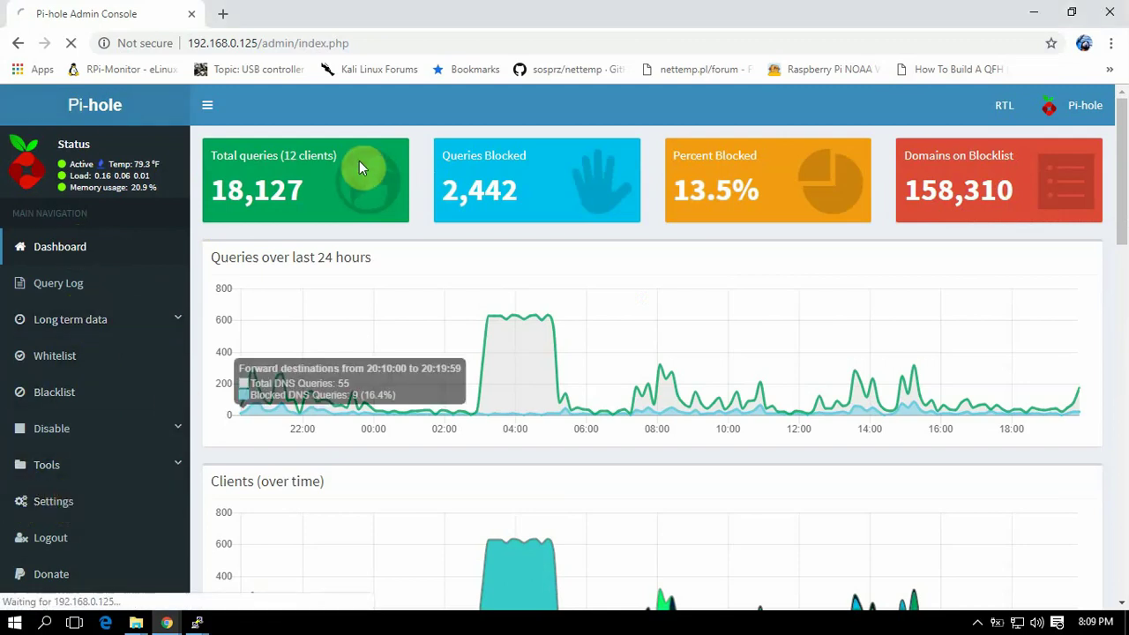
pyautogui.click(304, 159)
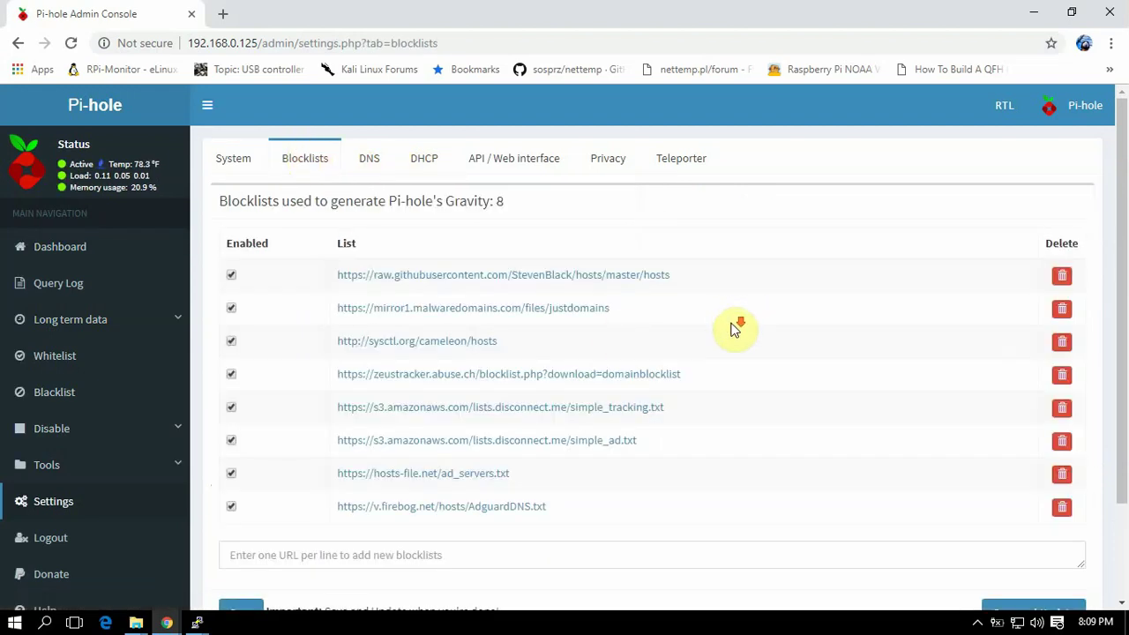
pyautogui.scroll(-2, 734, 325)
pyautogui.click(309, 433)
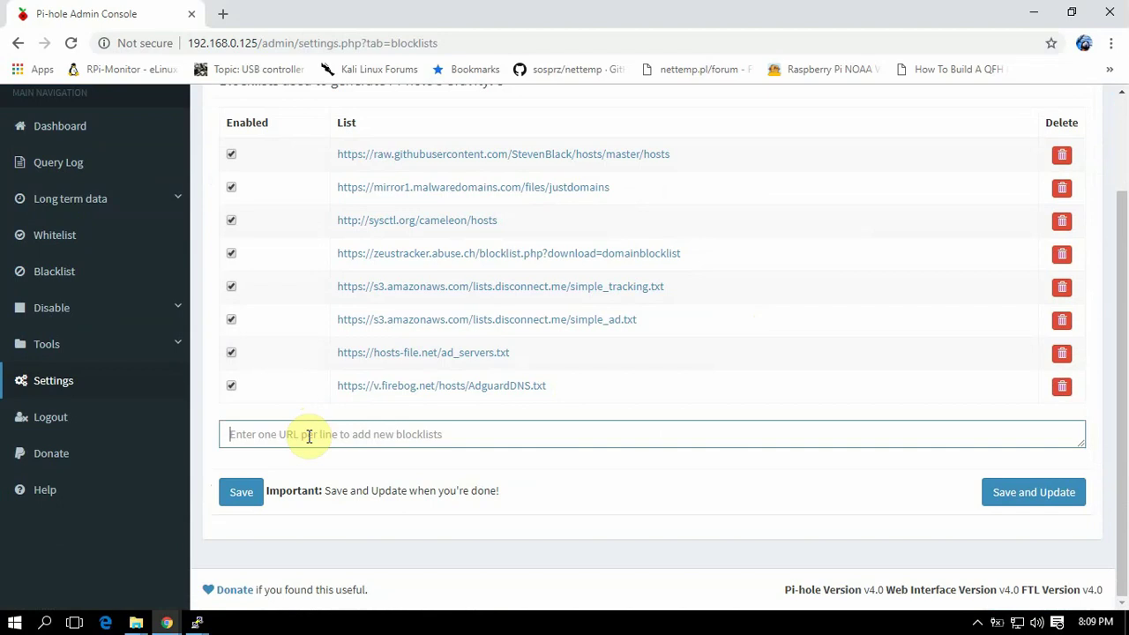
pyautogui.hotkey('ctrl', 'v')
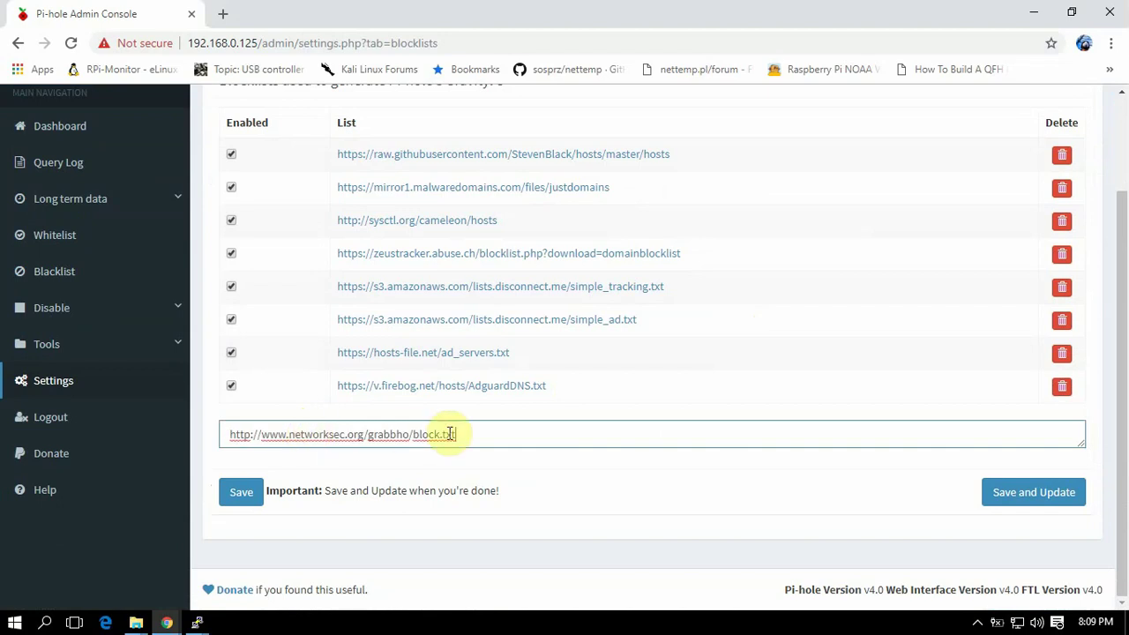
pyautogui.click(999, 494)
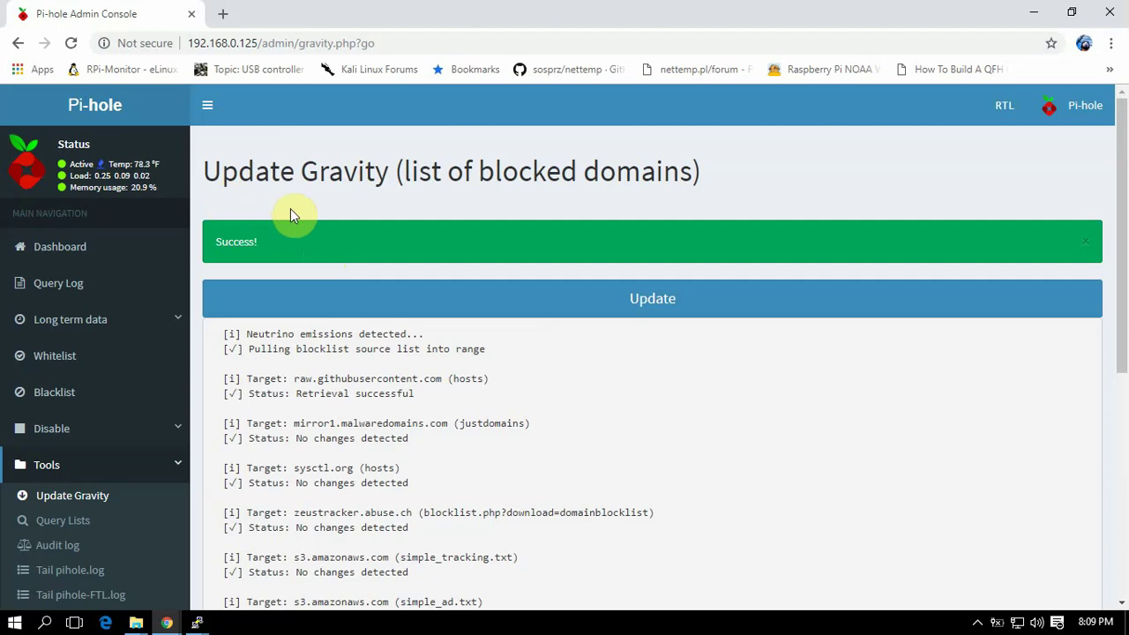
# Verify the Blocklists tab shows nine lists, then reveal the hidden system tray icons
pyautogui.click(85, 245)
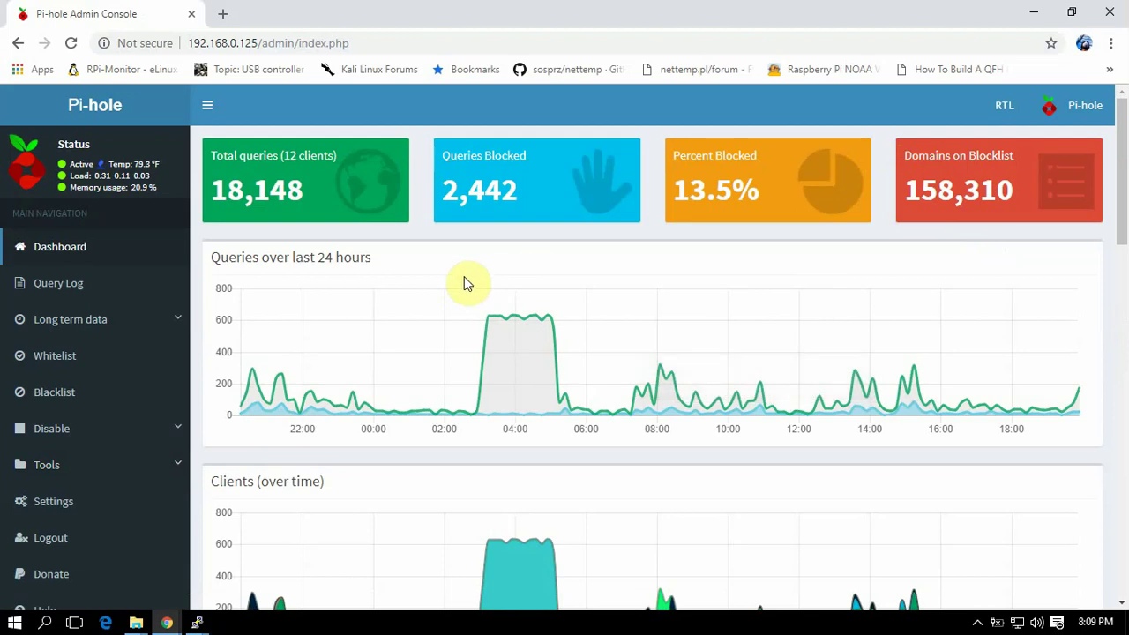
pyautogui.click(95, 496)
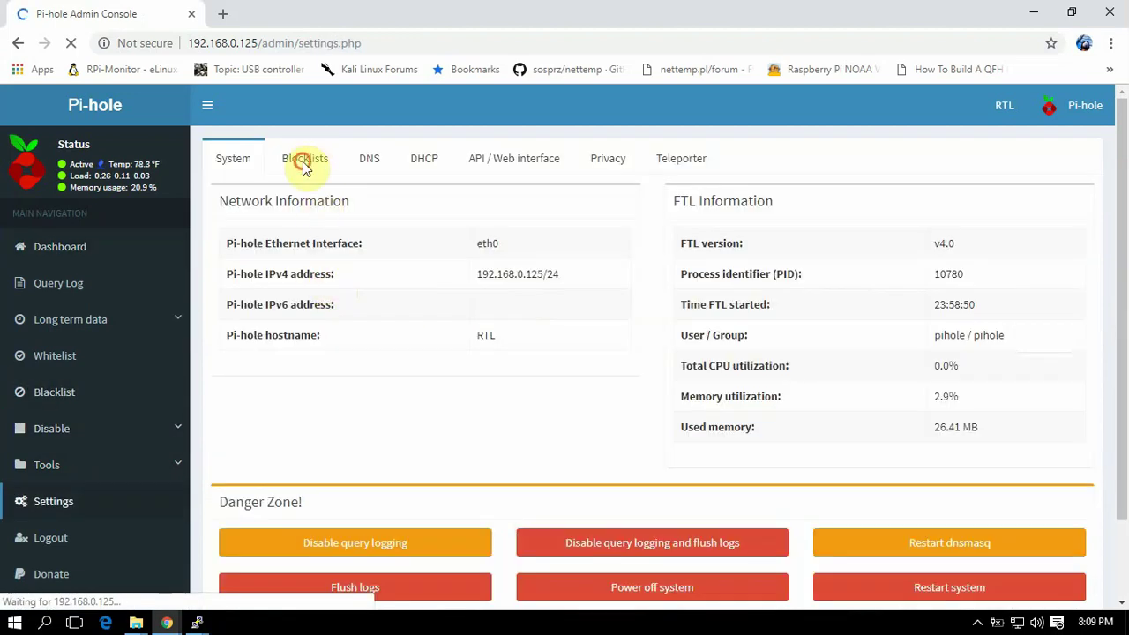
pyautogui.click(304, 164)
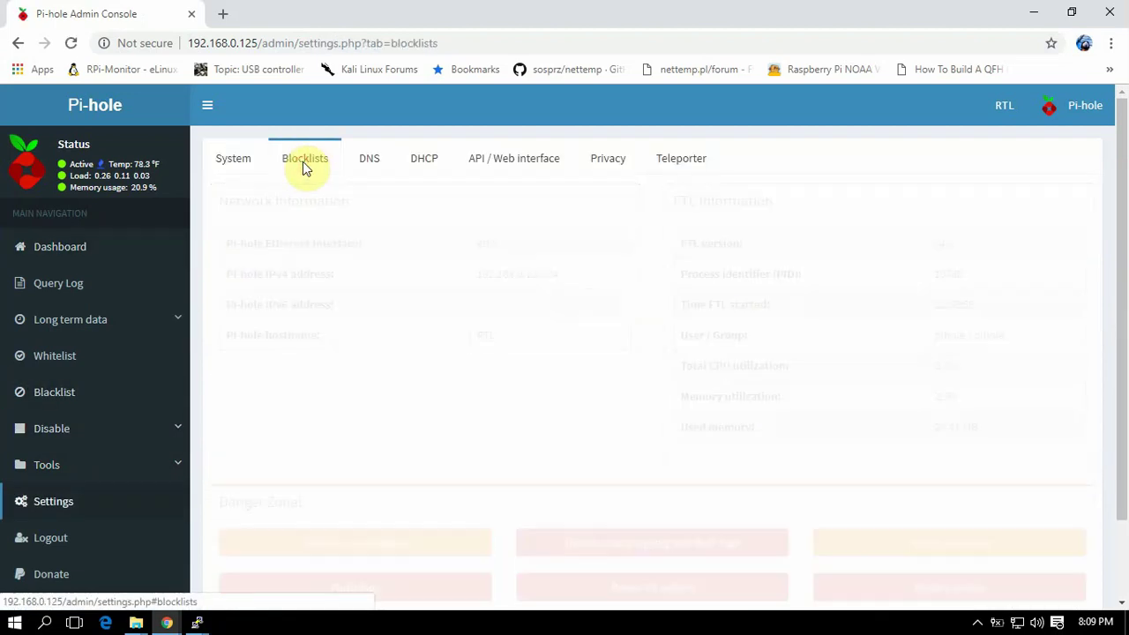
pyautogui.scroll(-1, 820, 472)
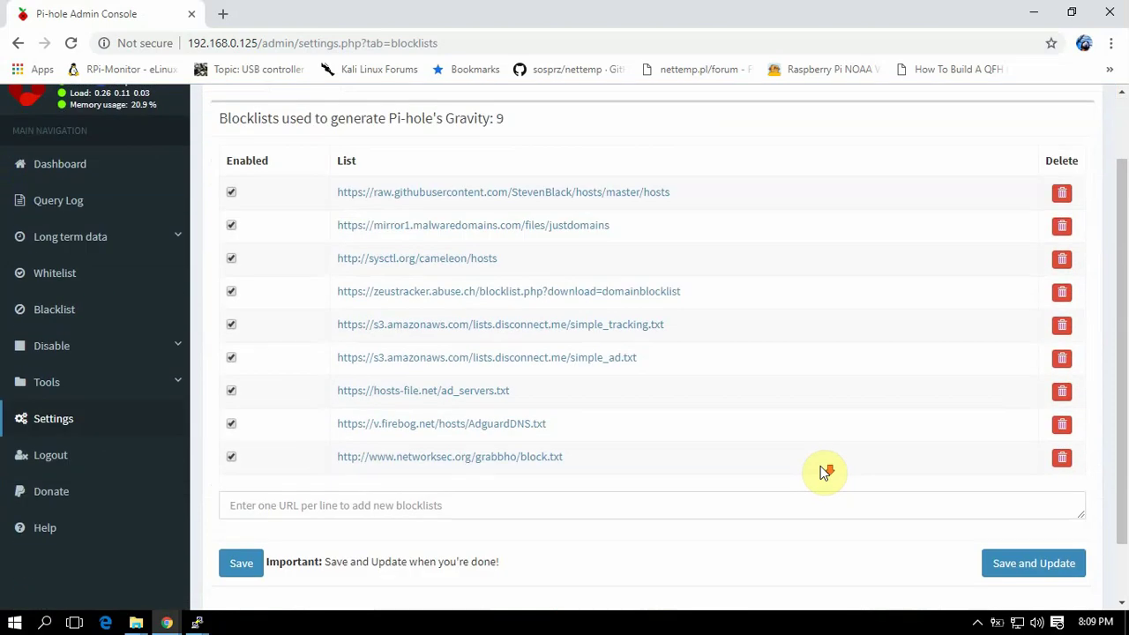
pyautogui.scroll(1, 827, 477)
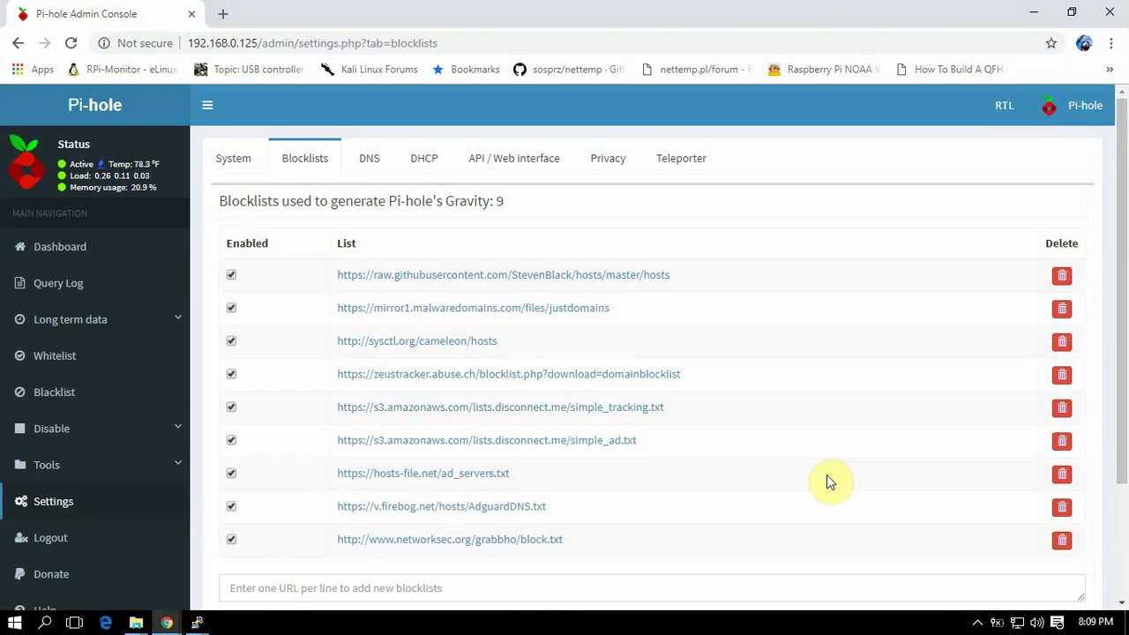
pyautogui.scroll(-1, 827, 477)
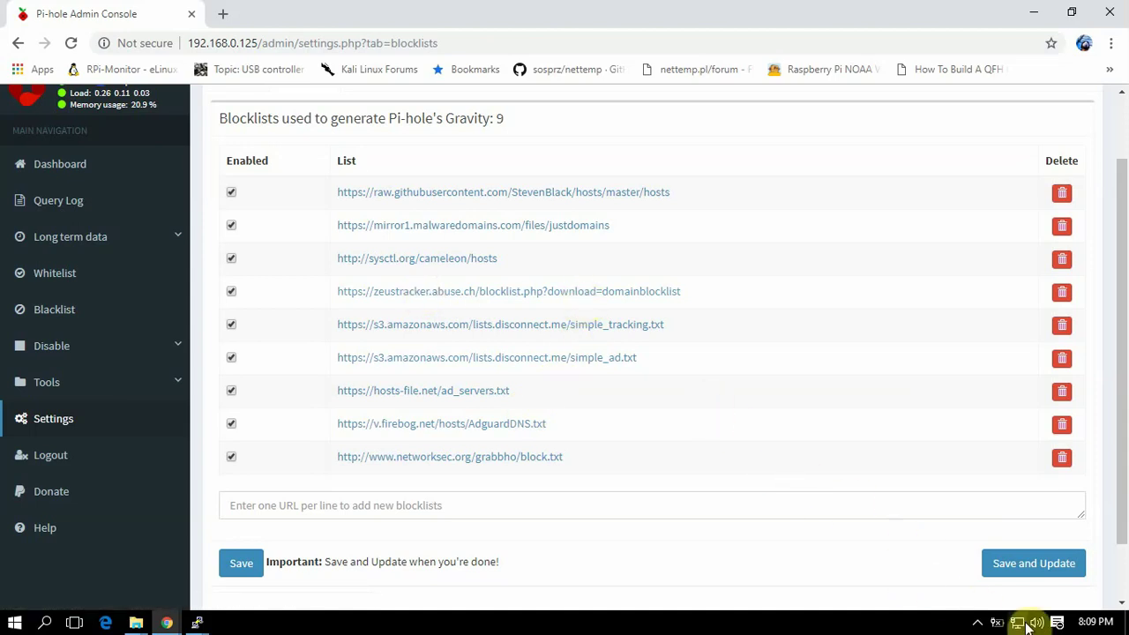
pyautogui.click(979, 622)
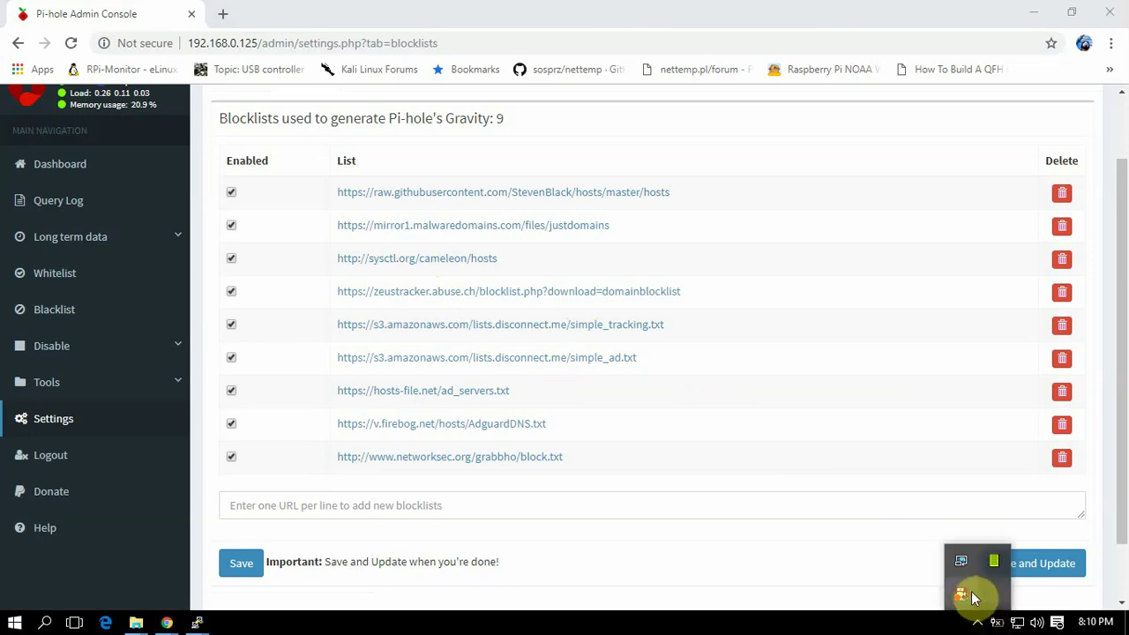